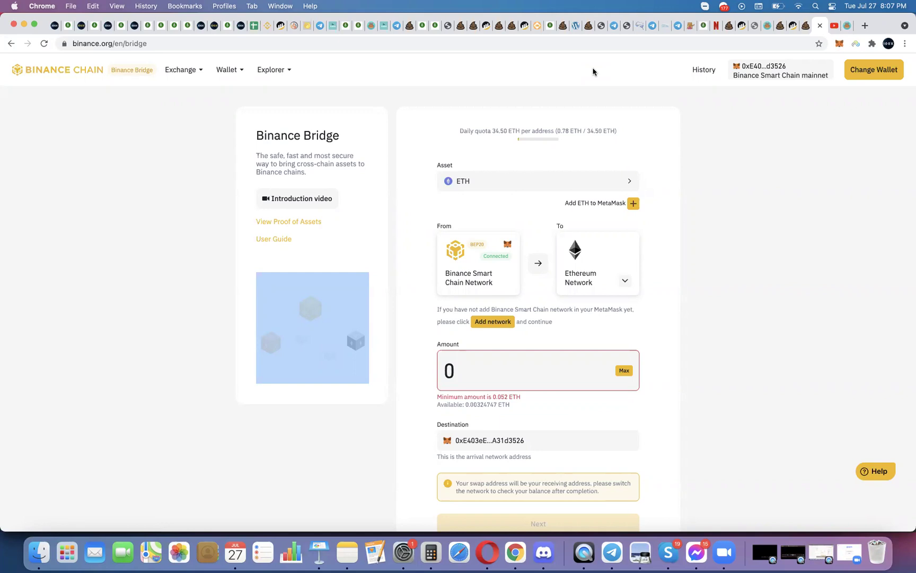
Reverse the bridge so it runs from Ethereum Network to Binance Smart Chain Network, then go to PancakeSwap
{"action": "left_click", "coordinate": [539, 263]}
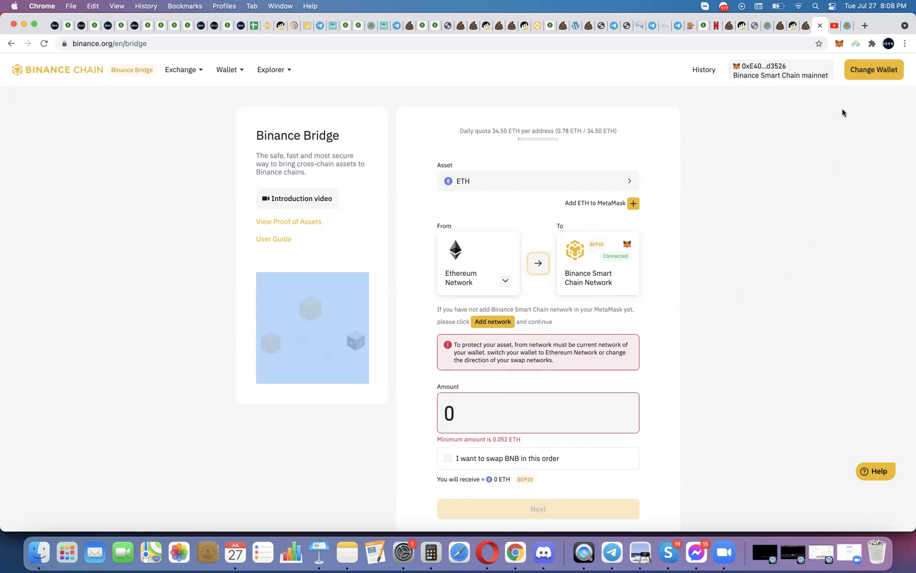
{"action": "left_click", "coordinate": [847, 27]}
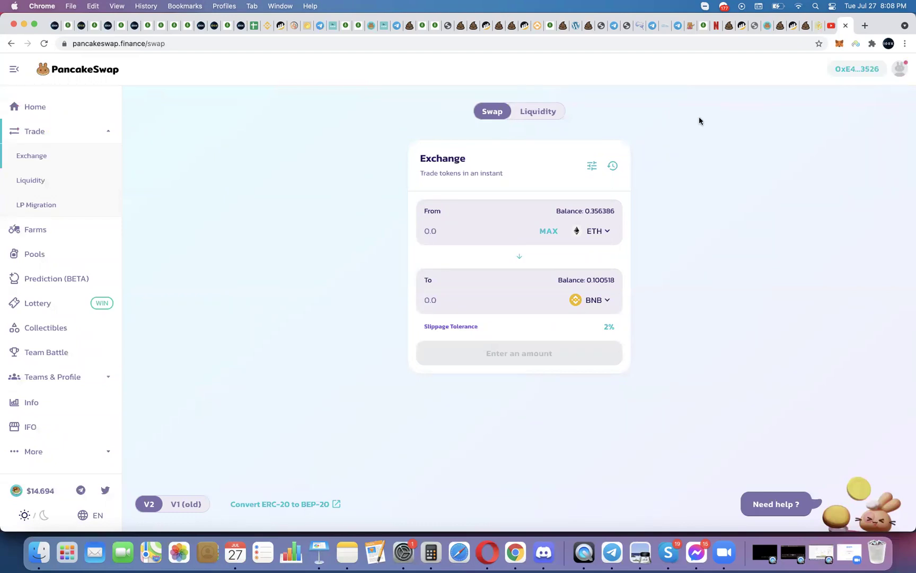
Bring up PancakeSwap's ETH-to-BNB Exchange form showing 0.356386 ETH and 0.100518 BNB balances
{"action": "left_click", "coordinate": [819, 27]}
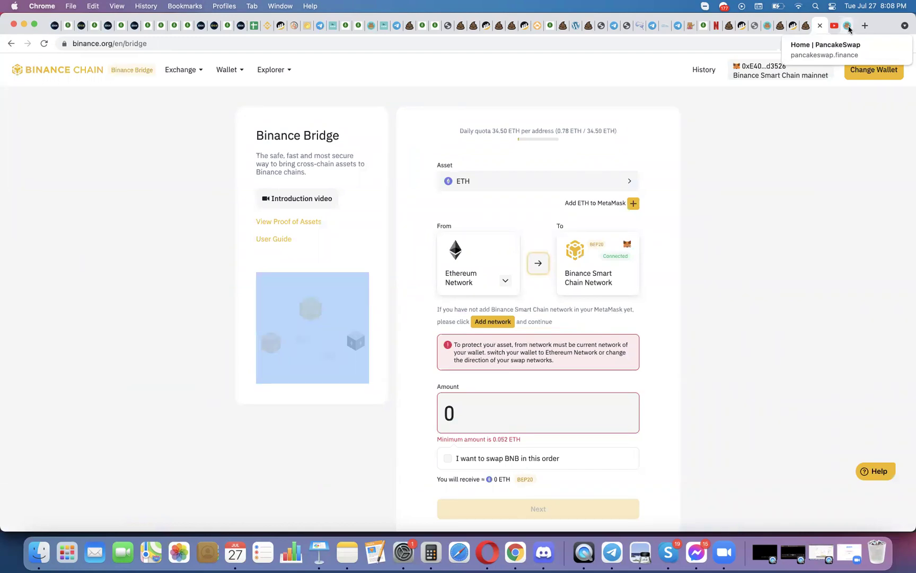
{"action": "left_click", "coordinate": [848, 26]}
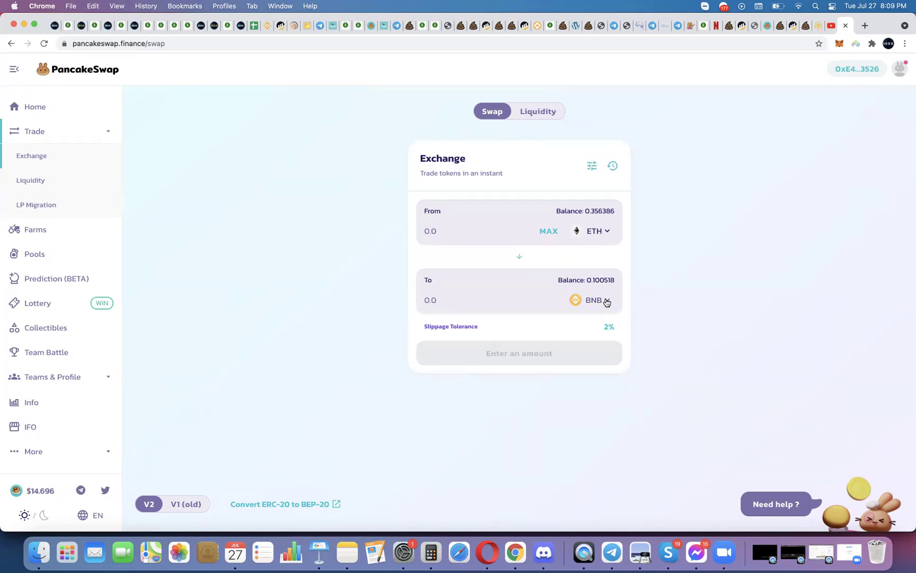
{"action": "left_click", "coordinate": [608, 232]}
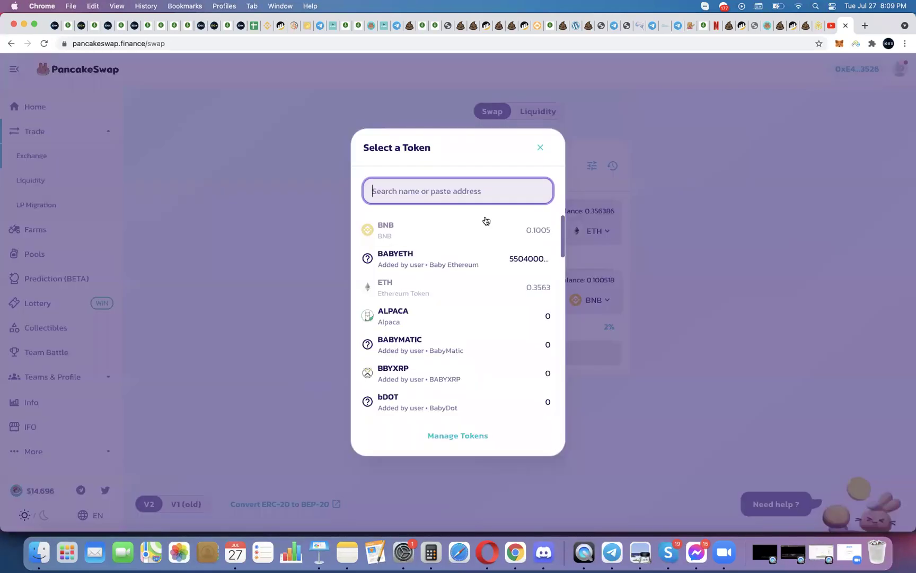
{"action": "type", "text": "eth"}
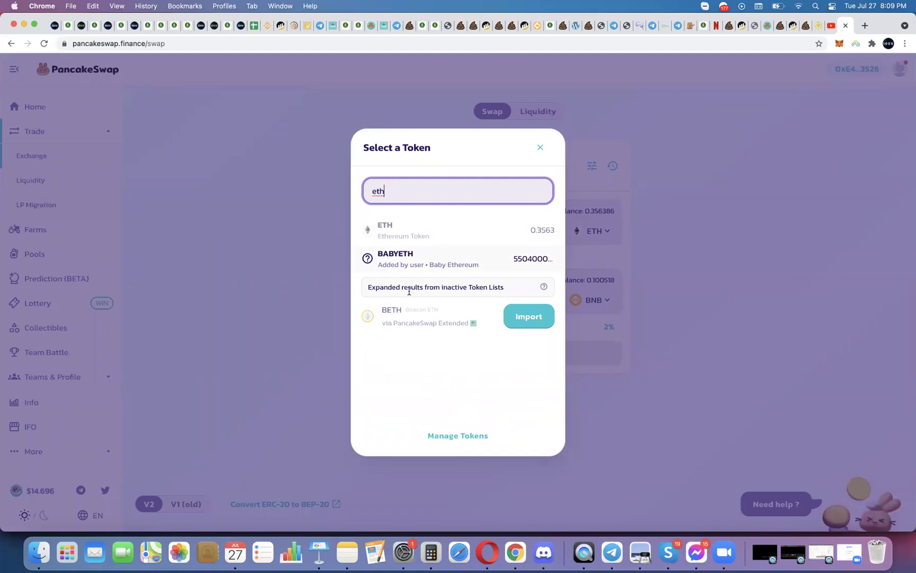
{"action": "left_click", "coordinate": [685, 312]}
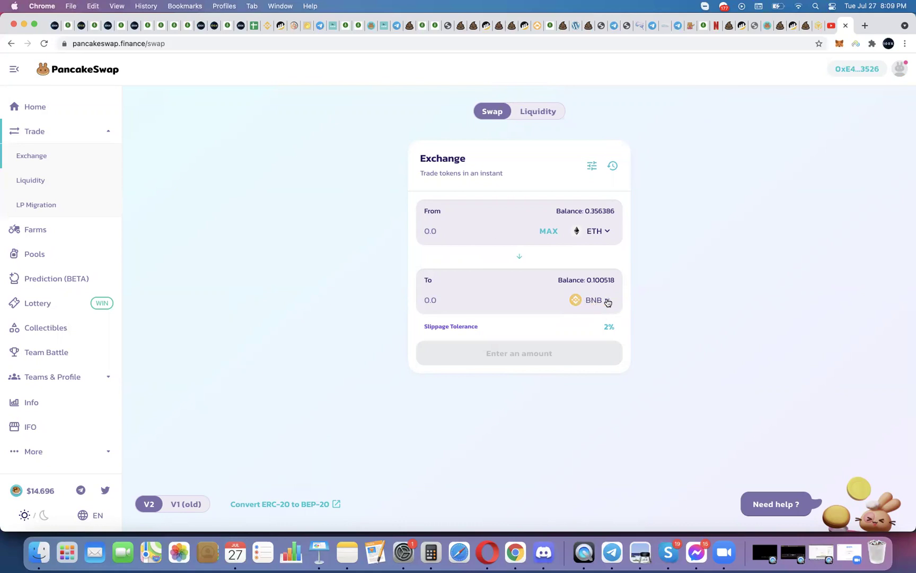
{"action": "left_click", "coordinate": [607, 302]}
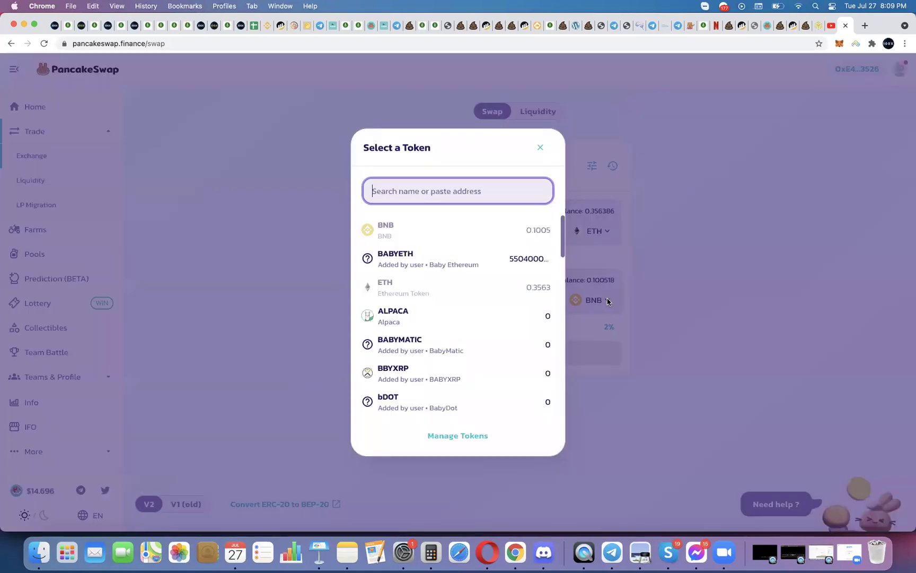
{"action": "left_click", "coordinate": [690, 252]}
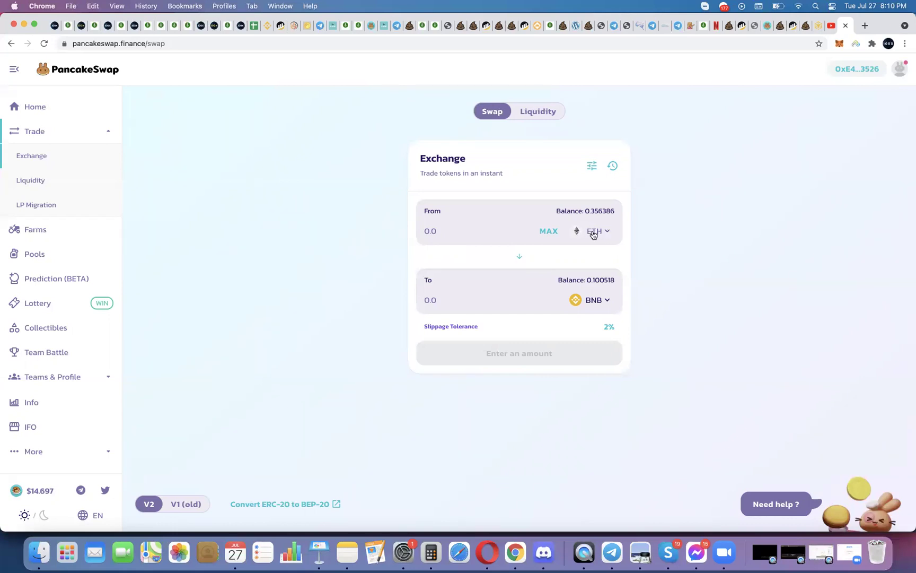
{"action": "left_click", "coordinate": [817, 31]}
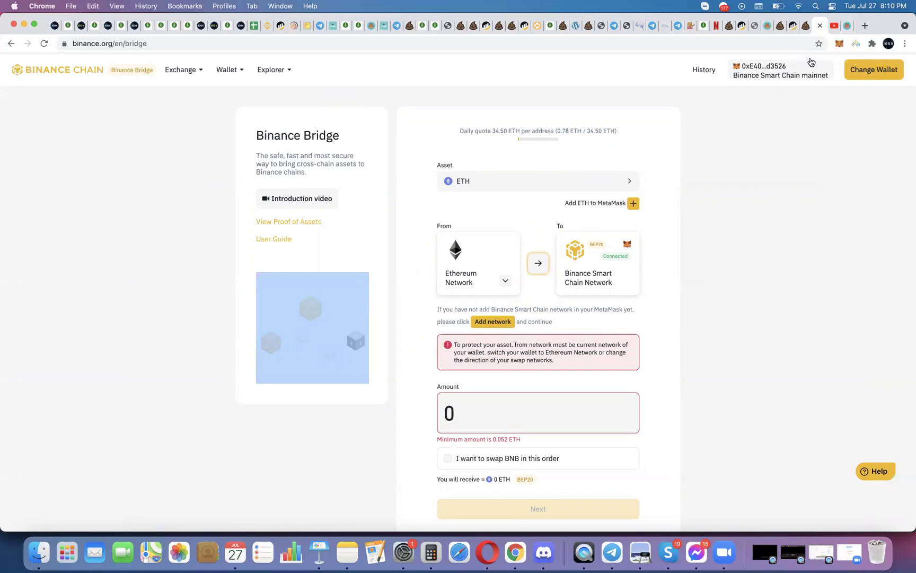
{"action": "left_click", "coordinate": [847, 26]}
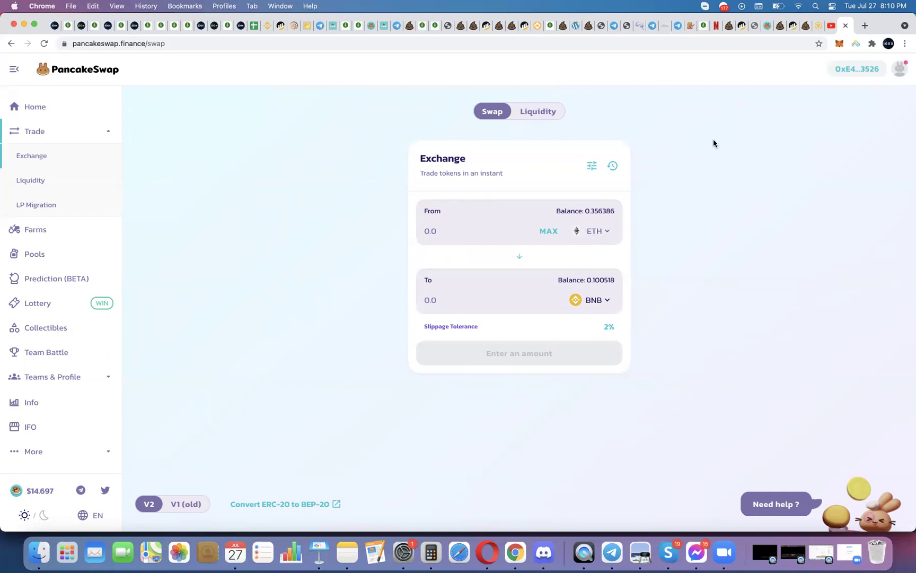
Check the MetaMask wallet's 0.1005 BNB balance, switching to Ethereum Mainnet and back to Smart Chain
{"action": "left_click", "coordinate": [840, 45]}
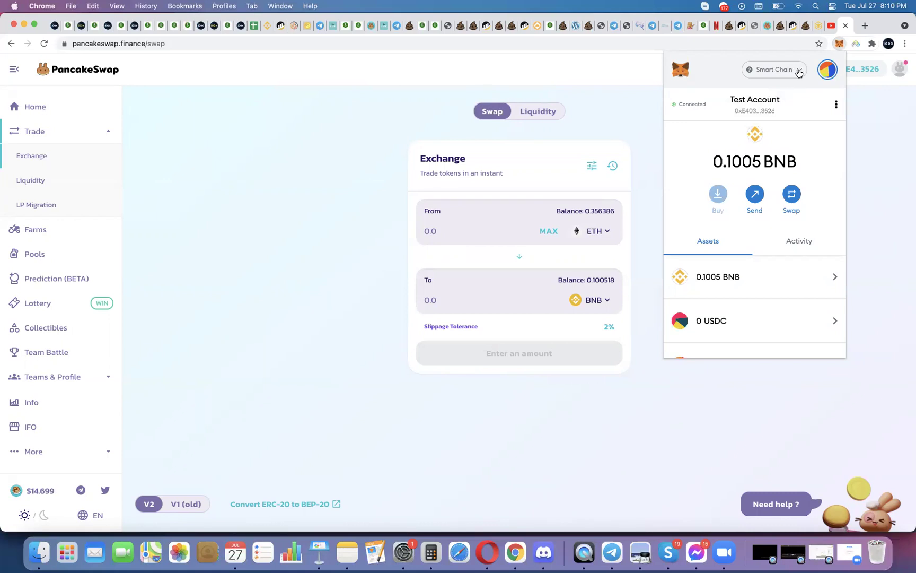
{"action": "left_click", "coordinate": [799, 72]}
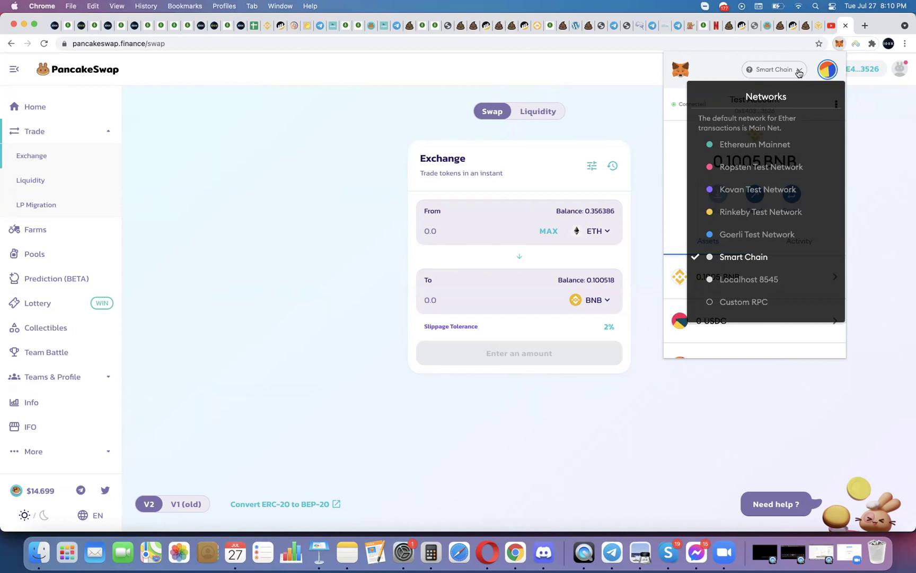
{"action": "left_click", "coordinate": [799, 72]}
{"action": "left_click", "coordinate": [799, 73]}
{"action": "left_click", "coordinate": [760, 144]}
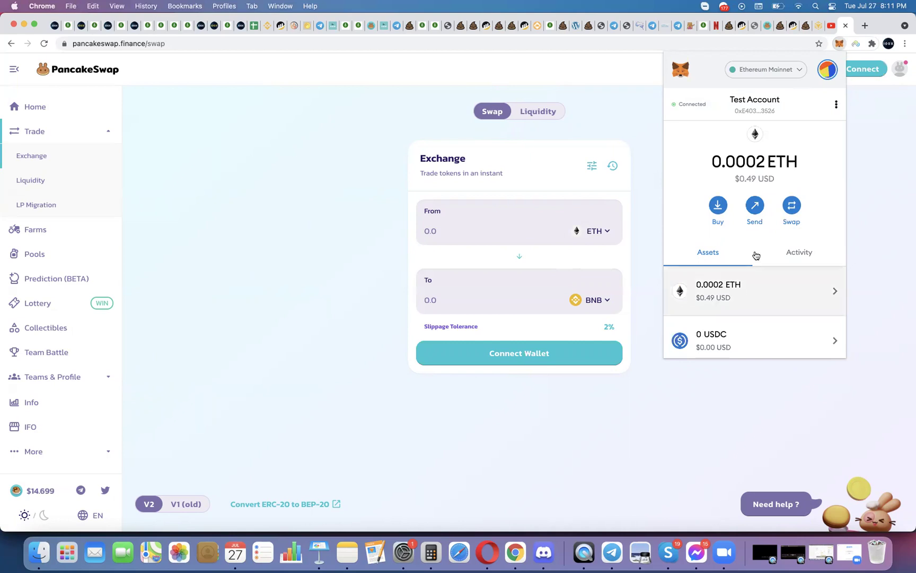
{"action": "left_click", "coordinate": [800, 73]}
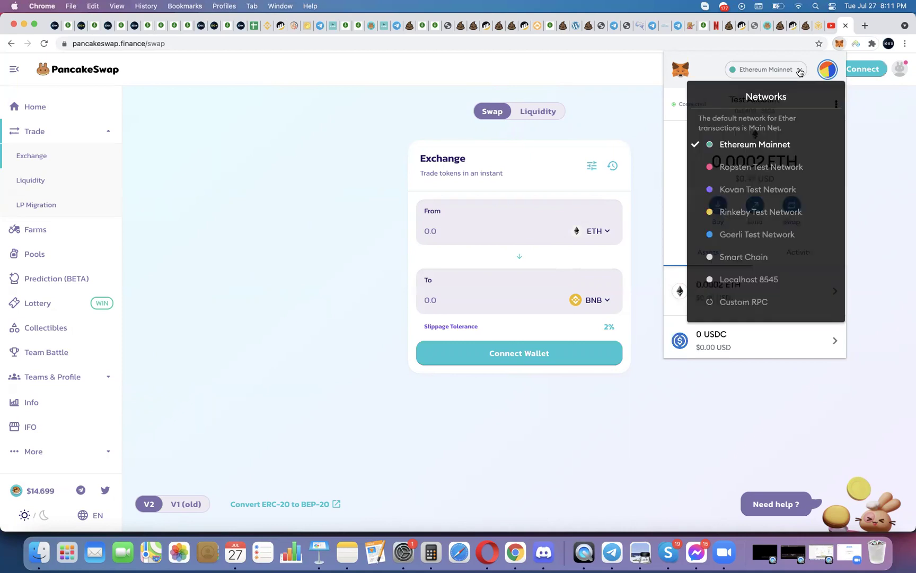
{"action": "left_click", "coordinate": [747, 259]}
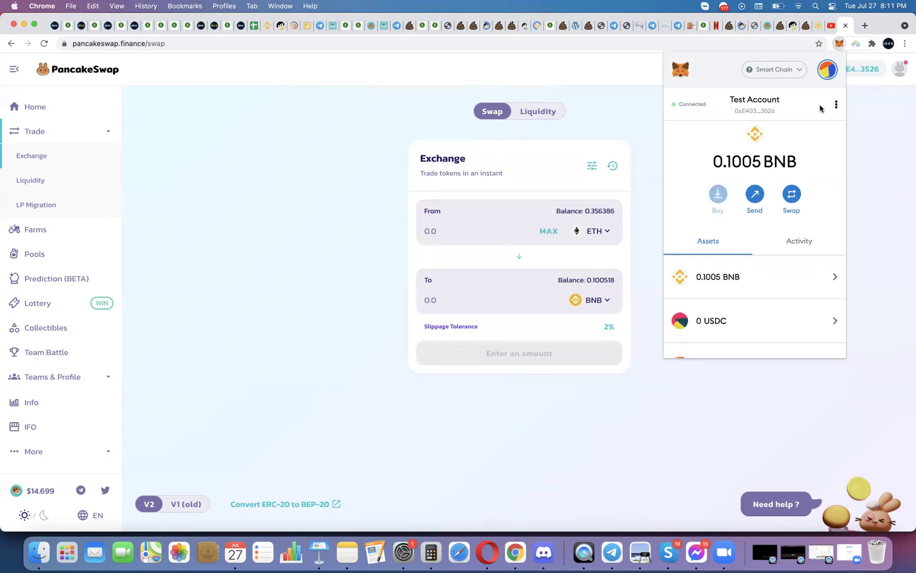
{"action": "left_click", "coordinate": [795, 70]}
{"action": "left_click", "coordinate": [722, 67]}
Dismiss the wallet popup and enter the full 0.356386824192610955 ETH balance as the swap amount
{"action": "left_click", "coordinate": [613, 122]}
{"action": "left_click", "coordinate": [549, 231]}
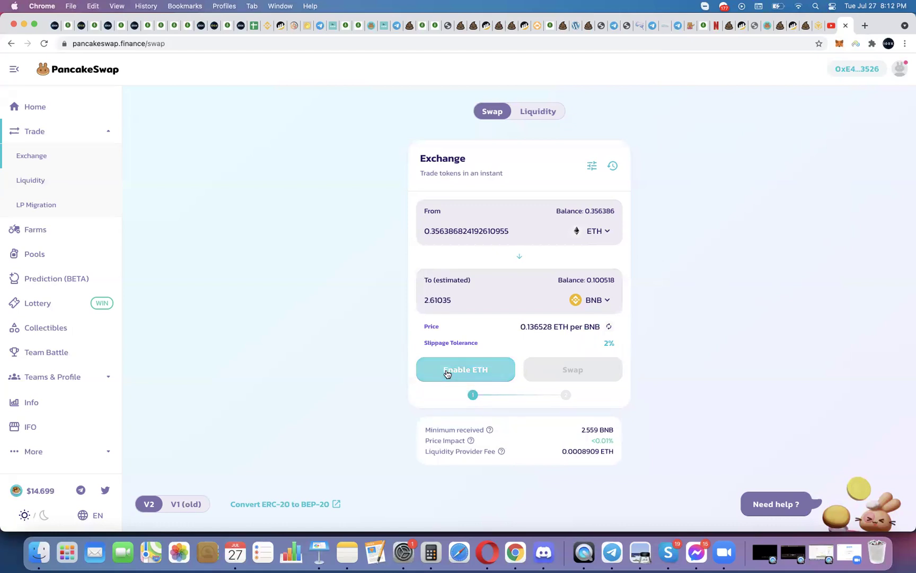
Enable ETH on PancakeSwap and confirm the spending approval in MetaMask
{"action": "left_click", "coordinate": [454, 366]}
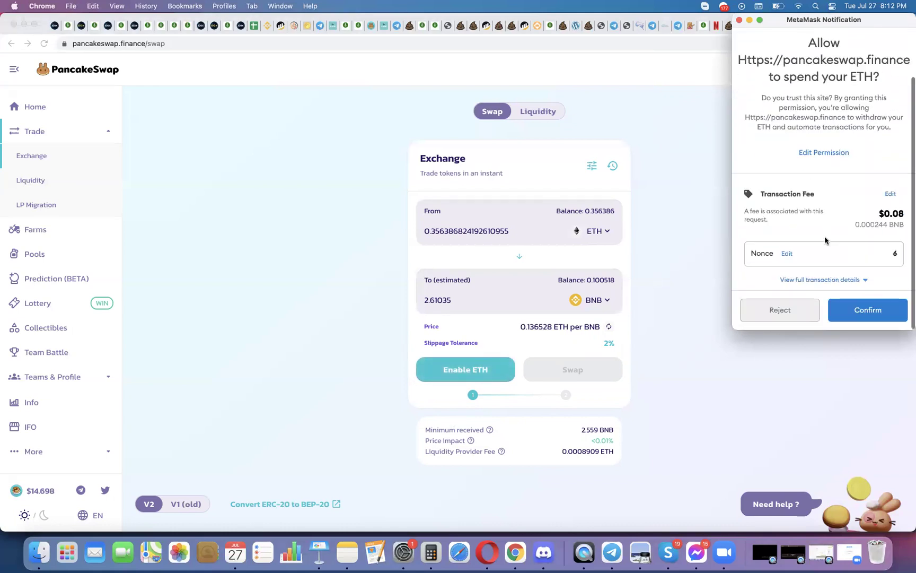
{"action": "left_click", "coordinate": [875, 309]}
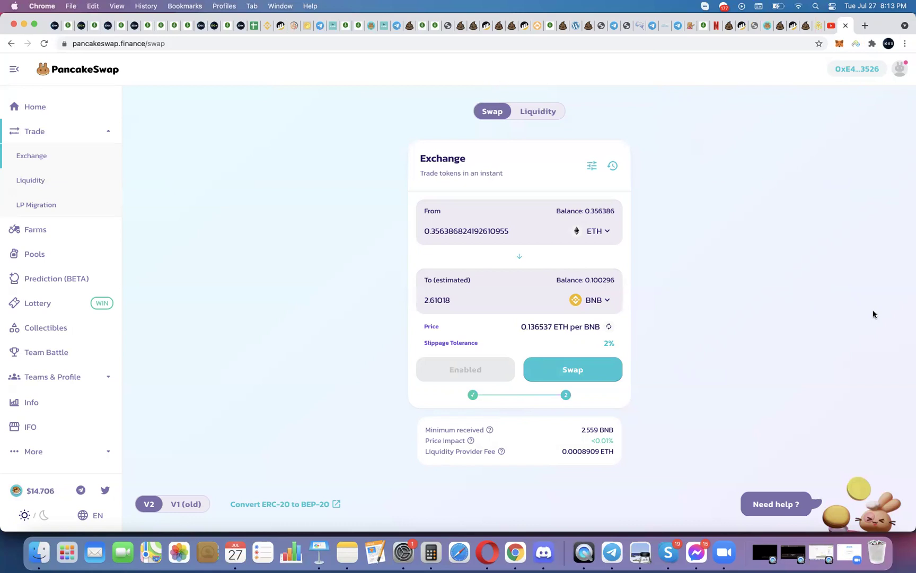
{"action": "left_click", "coordinate": [839, 48]}
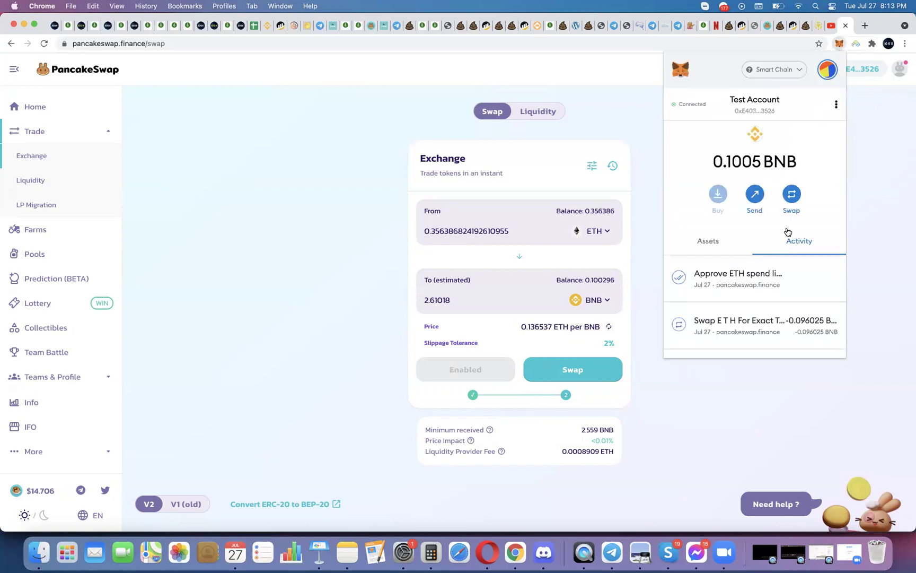
{"action": "left_click", "coordinate": [718, 249]}
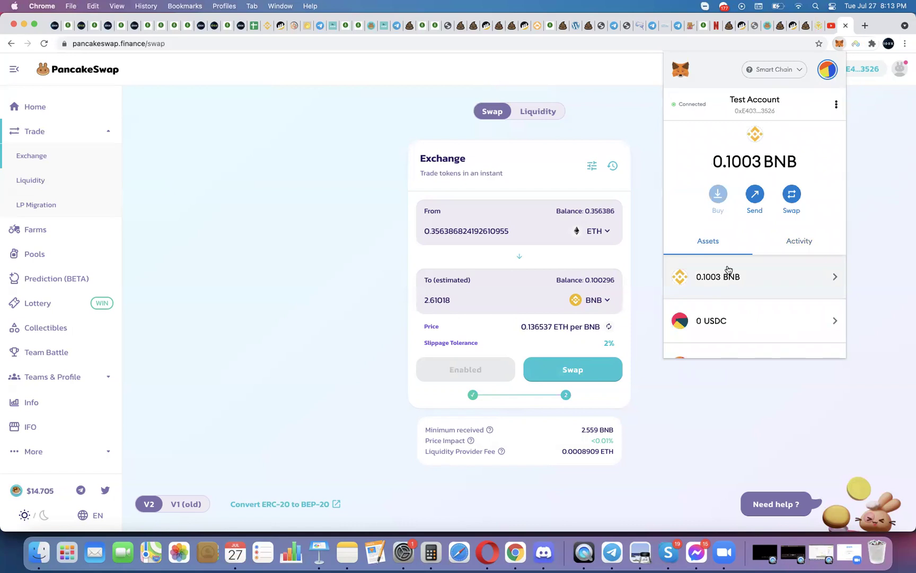
{"action": "scroll", "coordinate": [759, 260], "scroll_direction": "down", "scroll_amount": 1}
{"action": "scroll", "coordinate": [758, 259], "scroll_direction": "up", "scroll_amount": 1}
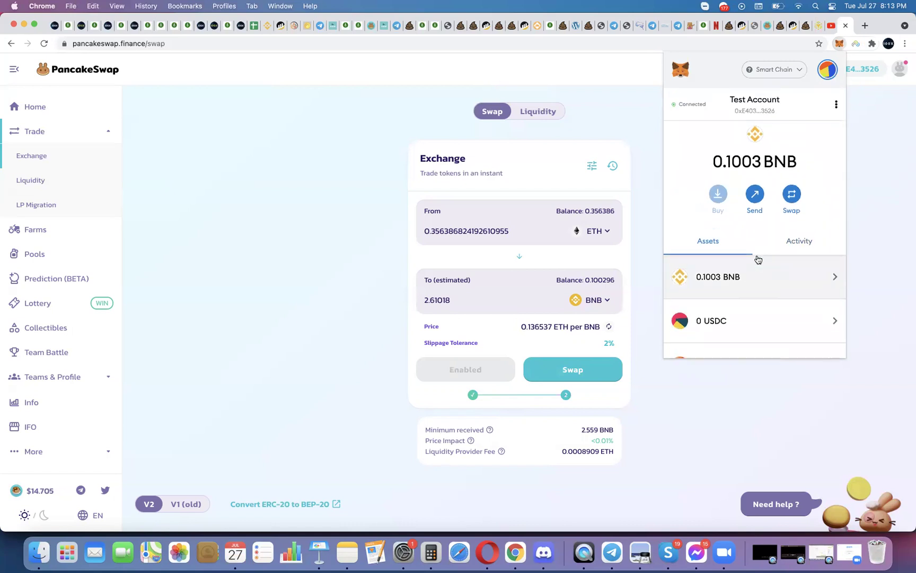
{"action": "left_click", "coordinate": [865, 216]}
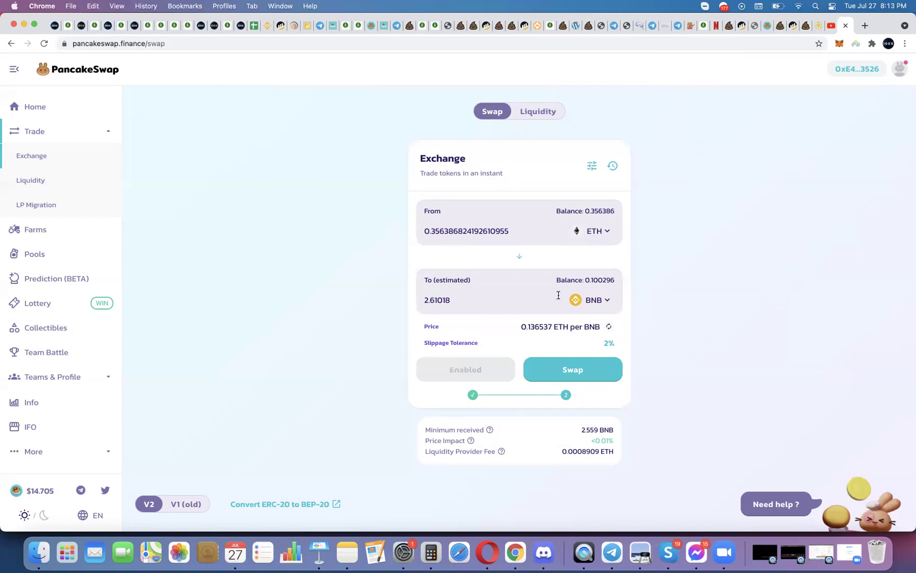
Confirm the swap of 0.356386 ETH for about 2.61018 BNB and approve it in MetaMask
{"action": "left_click", "coordinate": [575, 373]}
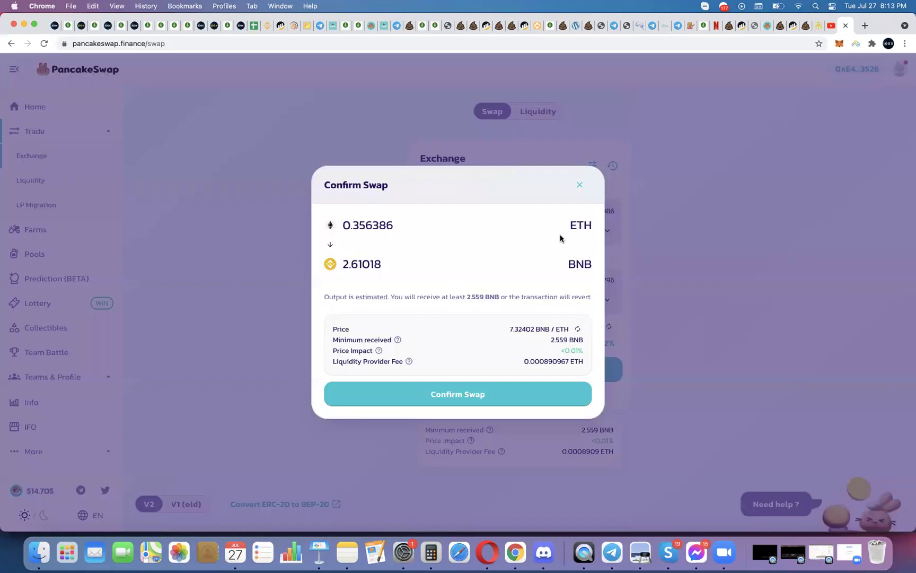
{"action": "left_click", "coordinate": [464, 395]}
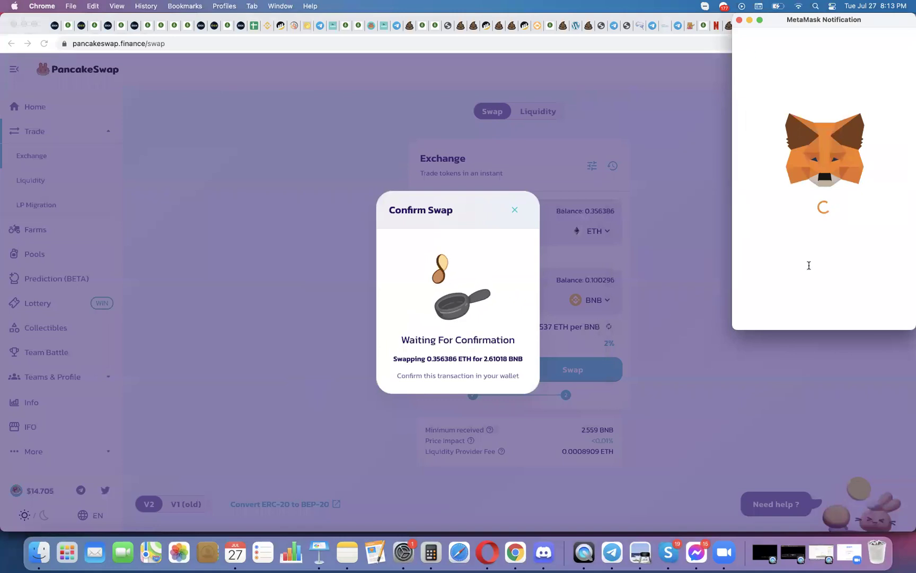
{"action": "scroll", "coordinate": [812, 268], "scroll_direction": "down", "scroll_amount": 3}
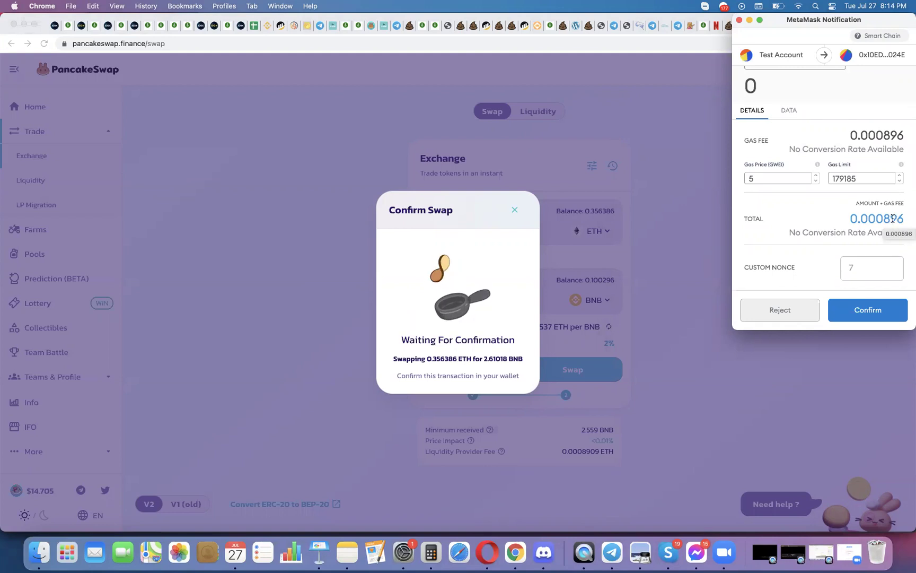
{"action": "scroll", "coordinate": [869, 199], "scroll_direction": "up", "scroll_amount": 2}
{"action": "scroll", "coordinate": [862, 249], "scroll_direction": "down", "scroll_amount": 2}
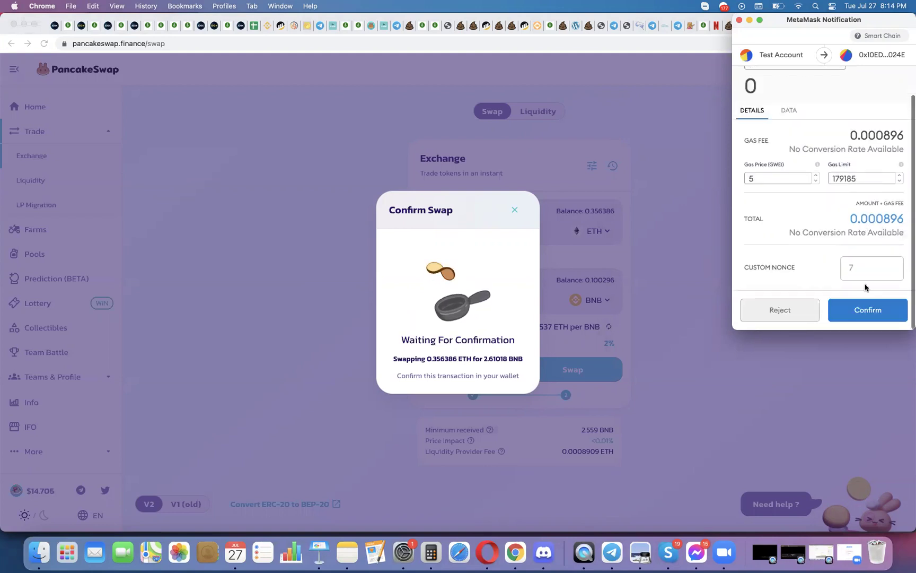
{"action": "left_click", "coordinate": [869, 311]}
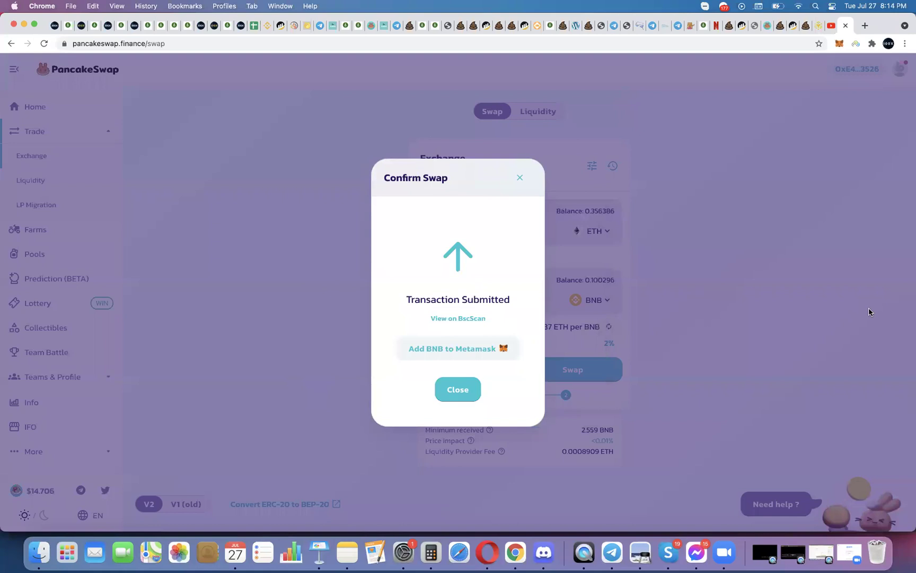
Open MetaMask's activity to see the swap transaction and the 2.7099 BNB balance
{"action": "left_click", "coordinate": [839, 45]}
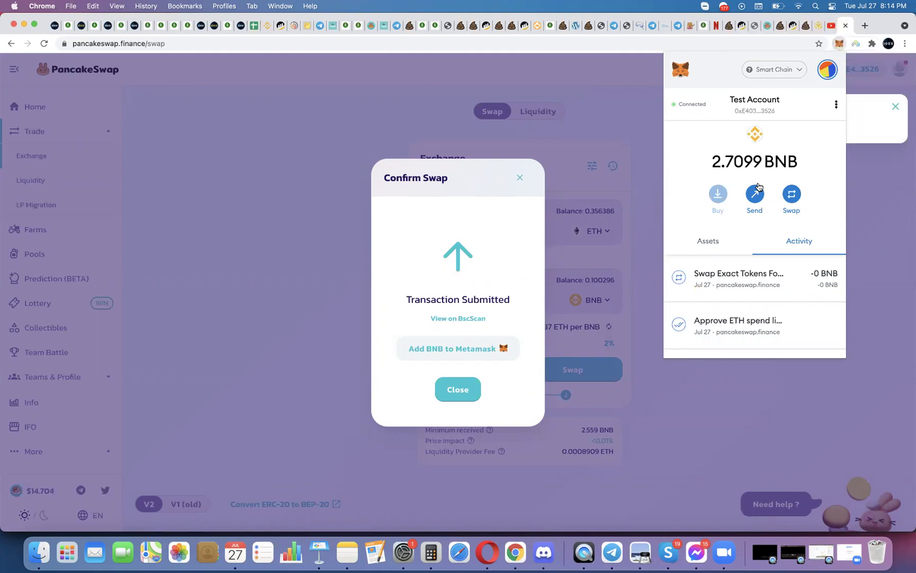
Review MetaMask's token assets: 2.7099 BNB, 0 USDC, BABYETH and 0 ETH
{"action": "left_click", "coordinate": [707, 242]}
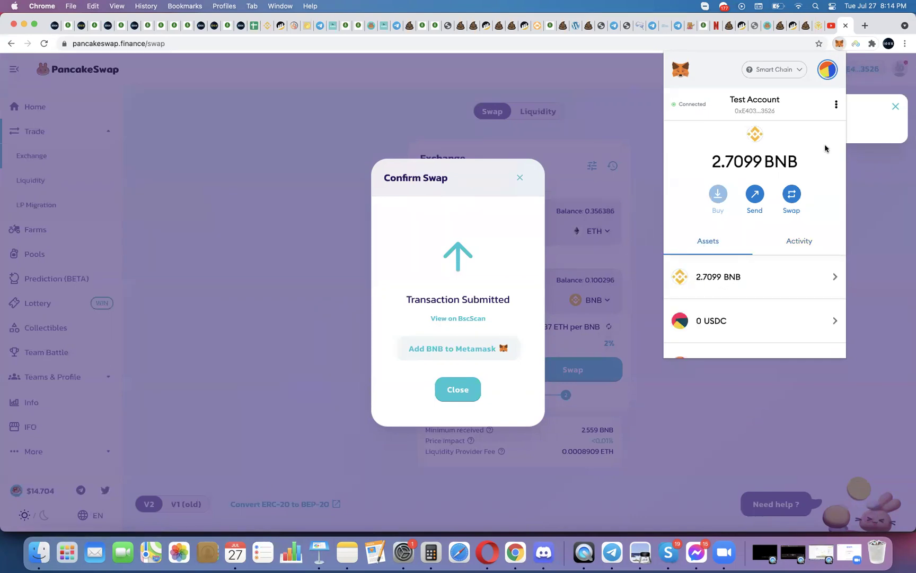
{"action": "scroll", "coordinate": [743, 265], "scroll_direction": "down", "scroll_amount": 3}
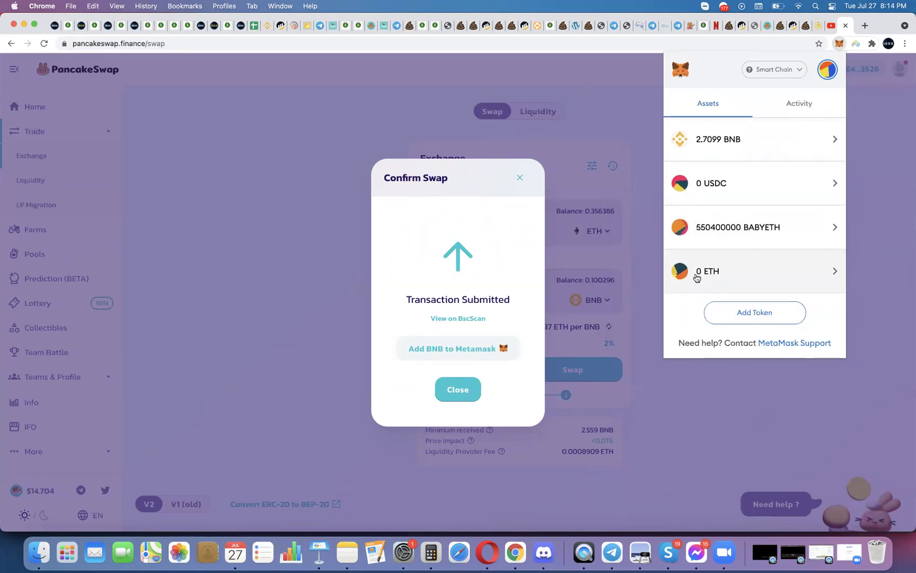
{"action": "scroll", "coordinate": [722, 274], "scroll_direction": "up", "scroll_amount": 3}
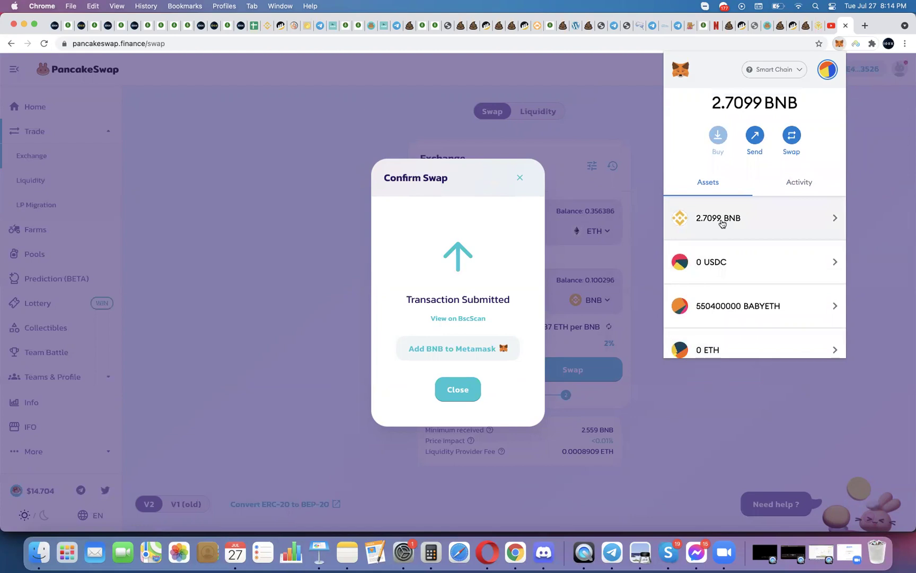
{"action": "scroll", "coordinate": [722, 223], "scroll_direction": "up", "scroll_amount": 2}
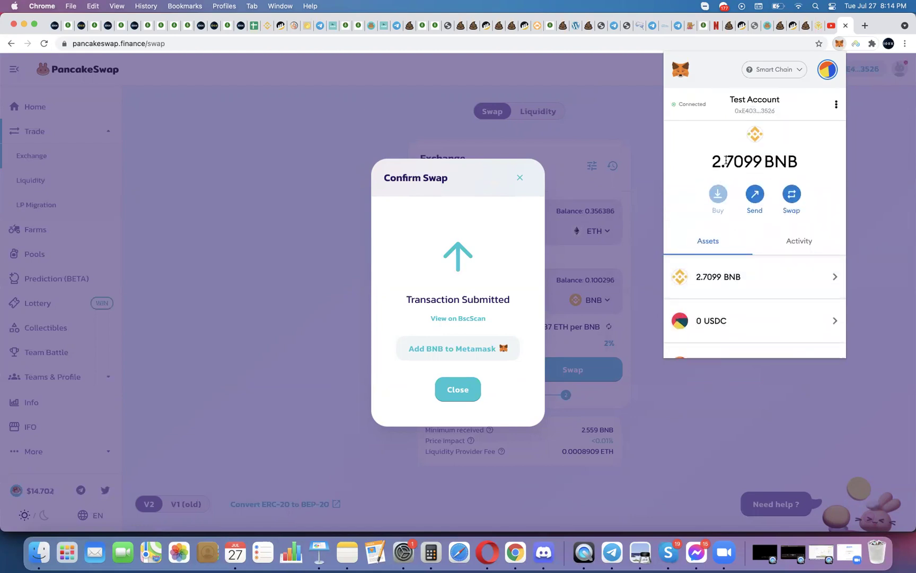
{"action": "mouse_move", "coordinate": [763, 164]}
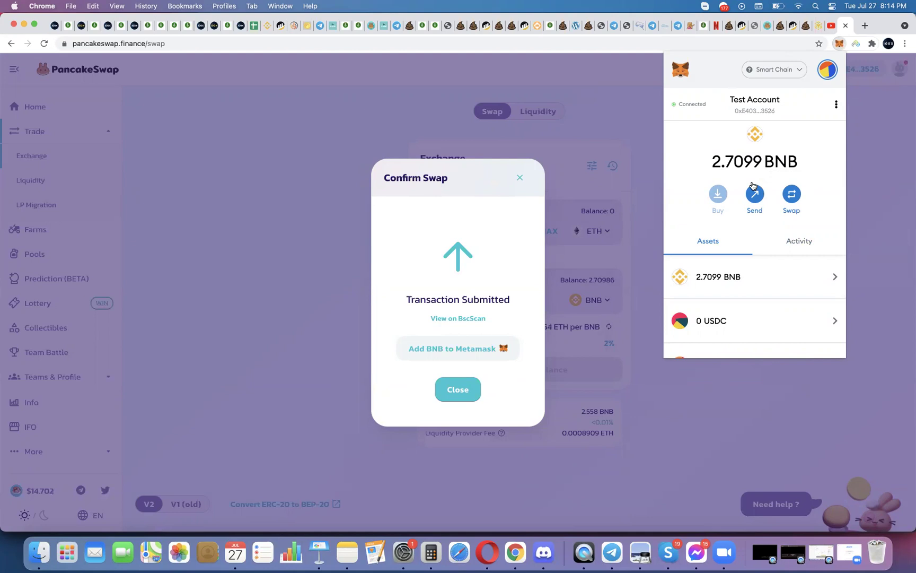
Switch MetaMask to Ethereum Mainnet and check its 0.0002 ETH balance
{"action": "left_click", "coordinate": [800, 74]}
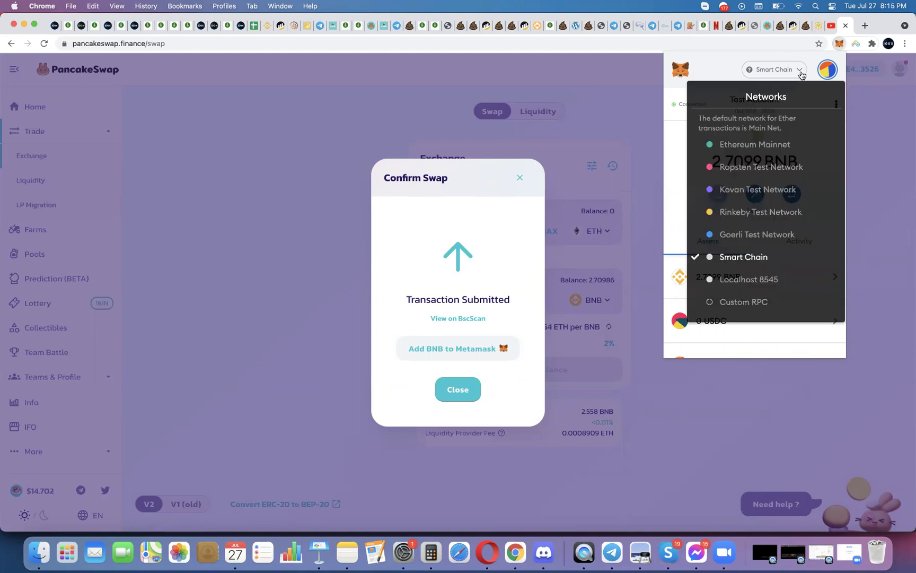
{"action": "left_click", "coordinate": [747, 146]}
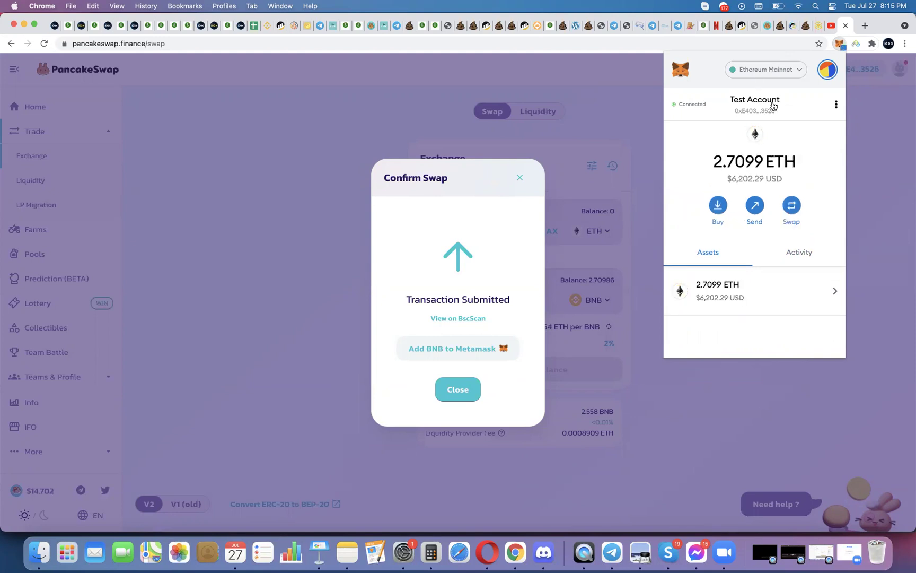
{"action": "scroll", "coordinate": [746, 236], "scroll_direction": "down", "scroll_amount": 2}
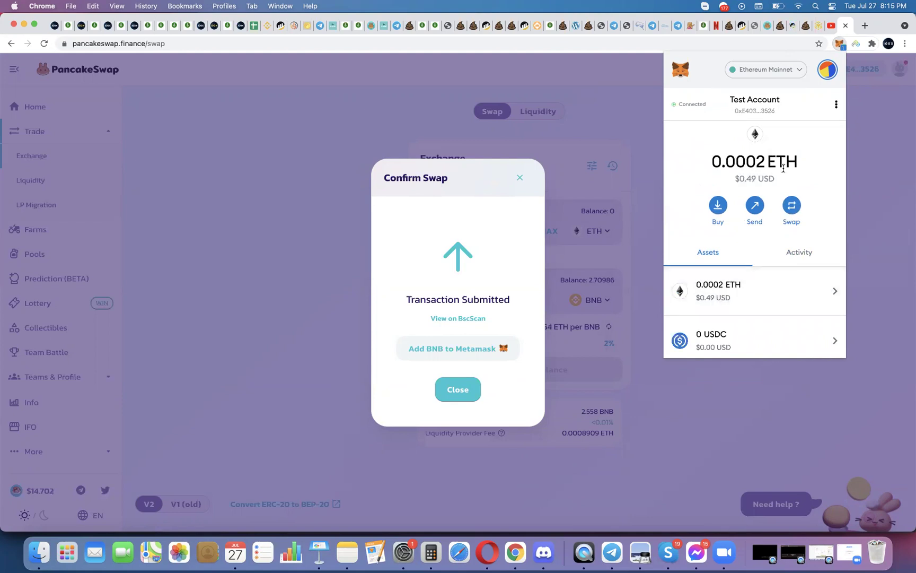
{"action": "scroll", "coordinate": [776, 263], "scroll_direction": "down", "scroll_amount": 2}
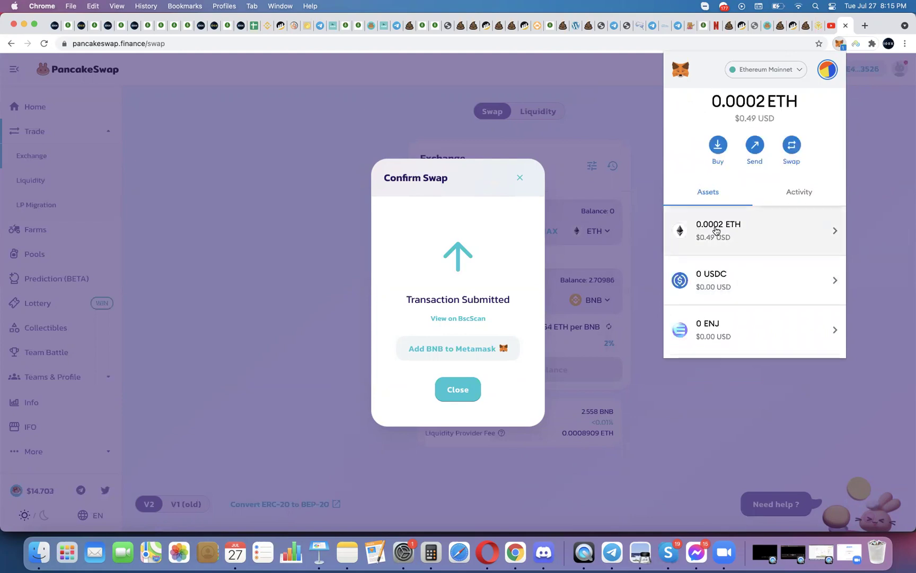
{"action": "scroll", "coordinate": [775, 143], "scroll_direction": "up", "scroll_amount": 2}
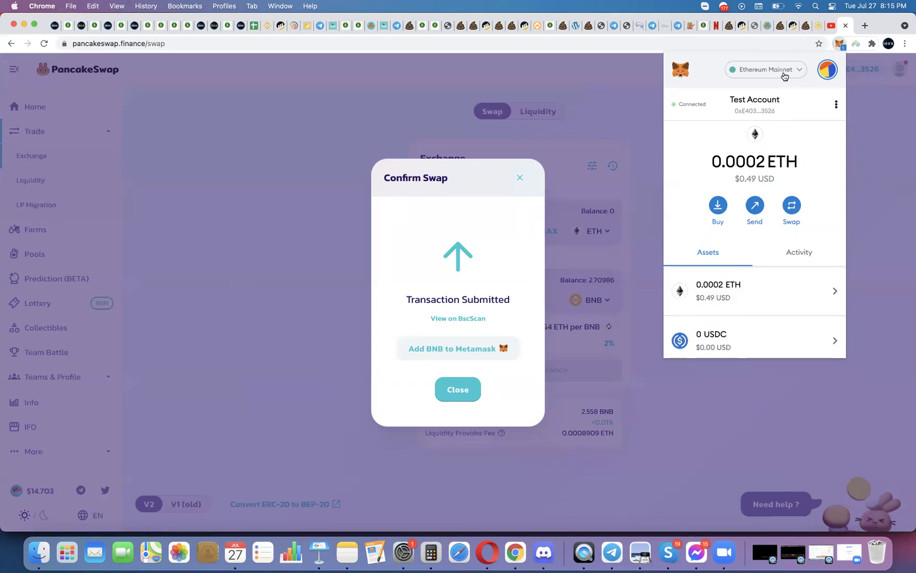
{"action": "scroll", "coordinate": [747, 244], "scroll_direction": "down", "scroll_amount": 1}
{"action": "scroll", "coordinate": [753, 170], "scroll_direction": "up", "scroll_amount": 1}
Return to PancakeSwap, decline the switch-network prompt, and put MetaMask back on Smart Chain
{"action": "left_click", "coordinate": [818, 27]}
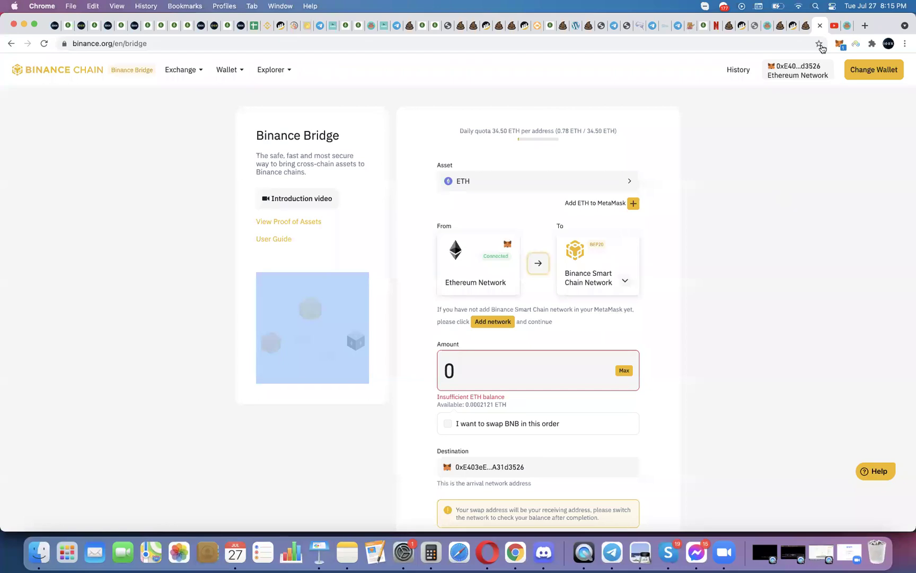
{"action": "left_click", "coordinate": [847, 24]}
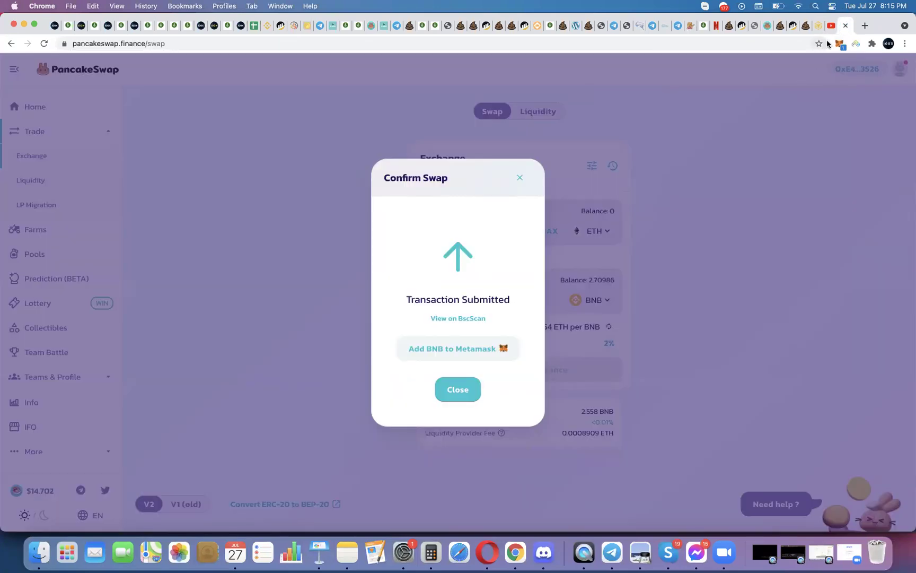
{"action": "left_click", "coordinate": [838, 43]}
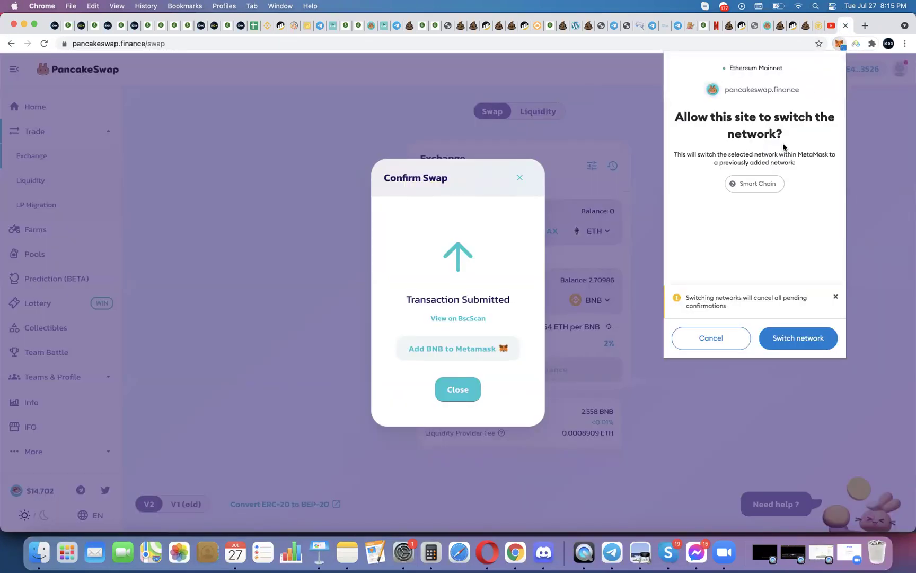
{"action": "left_click", "coordinate": [711, 338]}
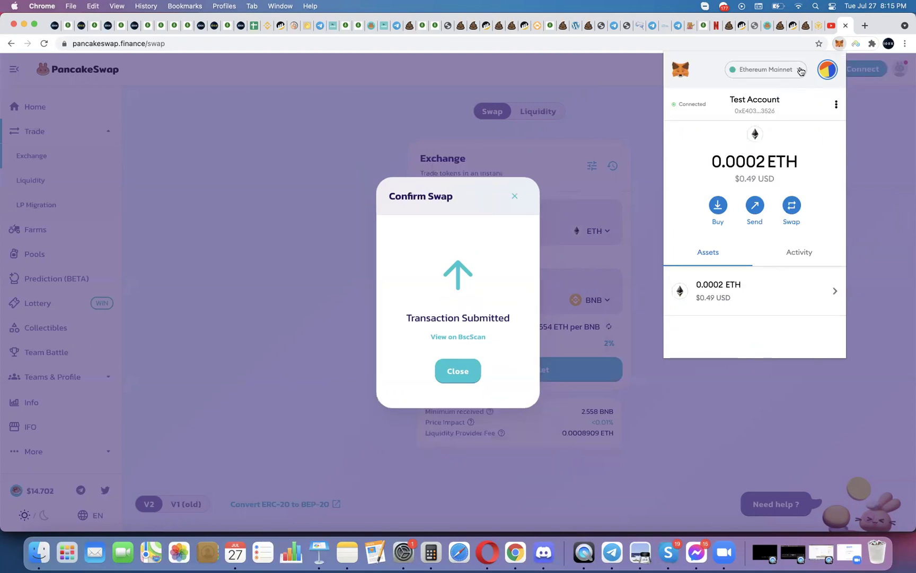
{"action": "left_click", "coordinate": [799, 70]}
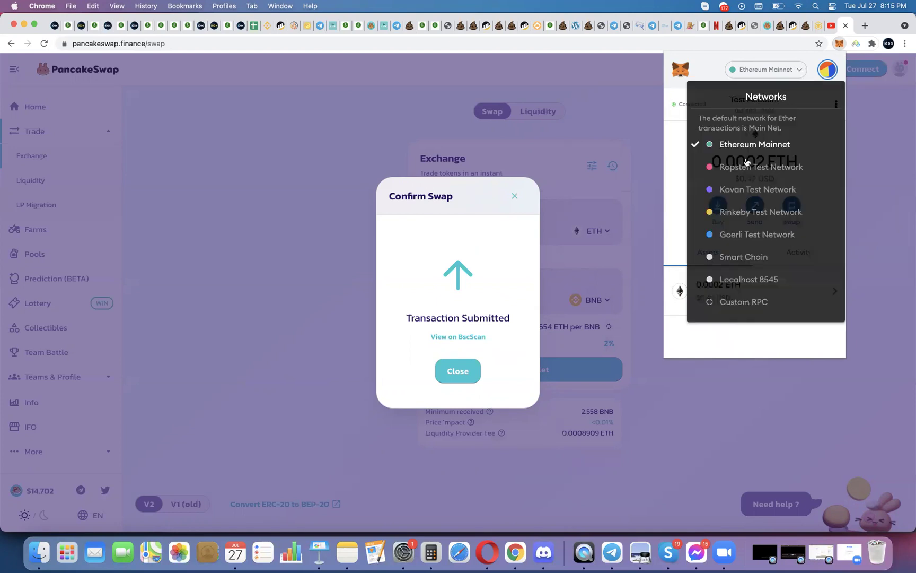
{"action": "left_click", "coordinate": [731, 257]}
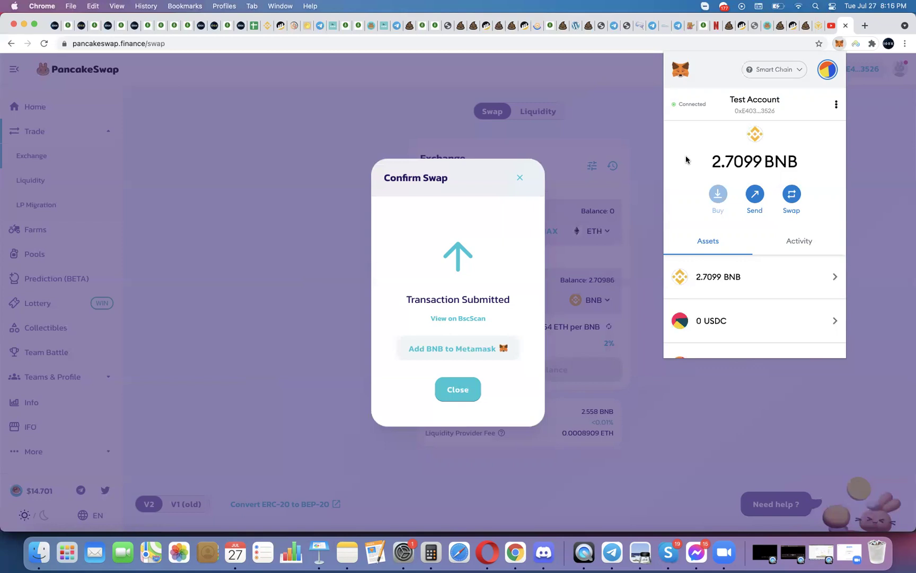
Return to Binance Bridge and reverse the ETH route to Ethereum Network → Binance Smart Chain Network
{"action": "left_click", "coordinate": [816, 27]}
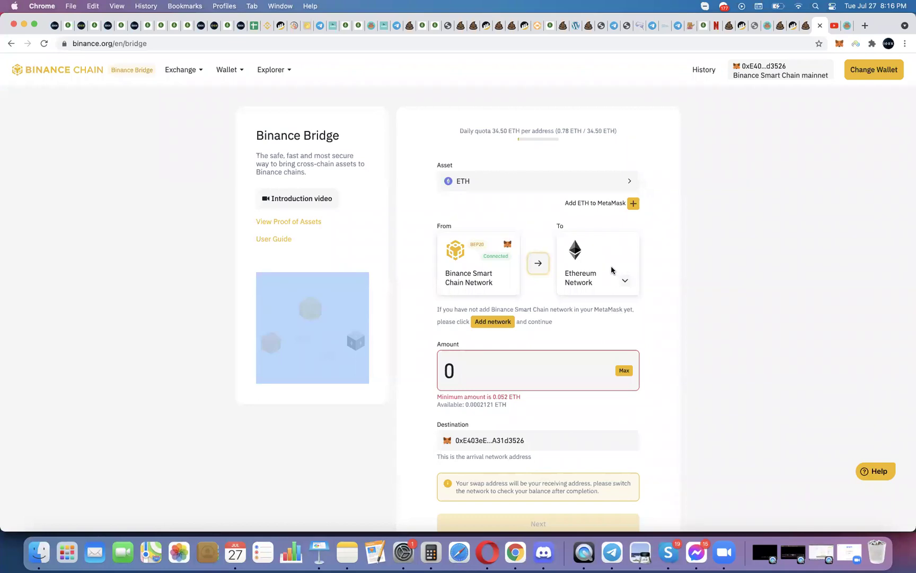
{"action": "left_click", "coordinate": [542, 265]}
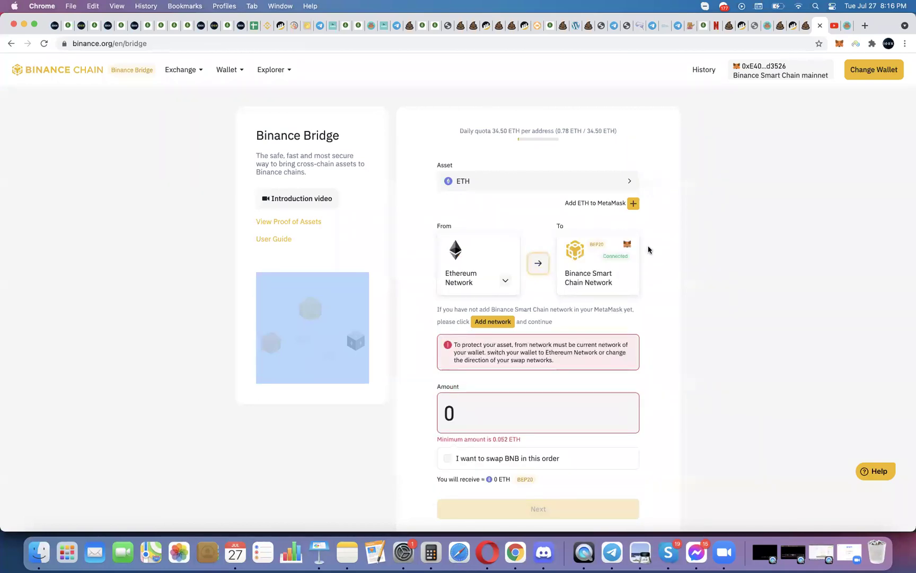